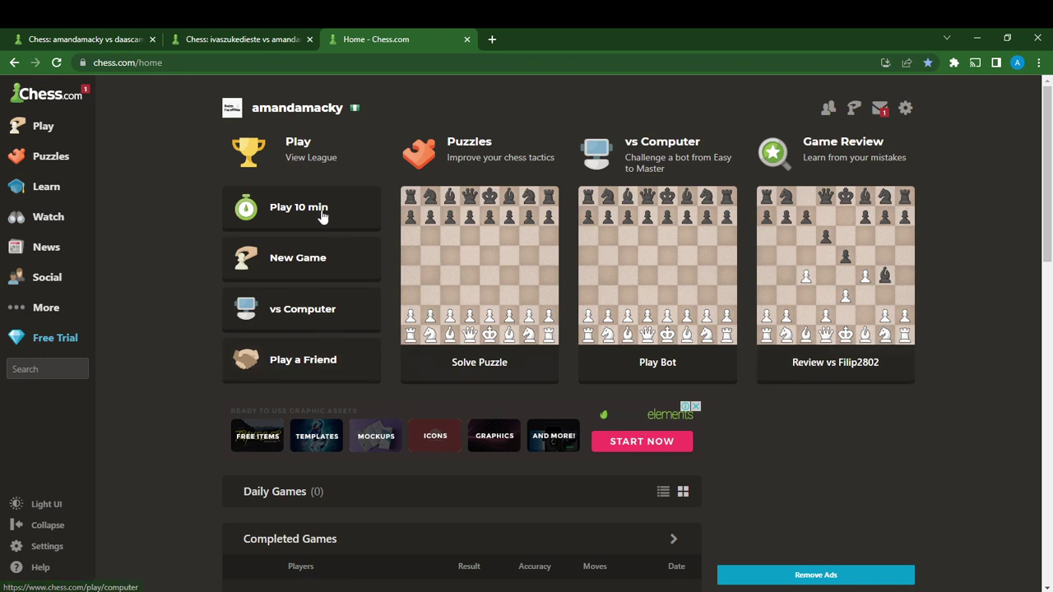
Step: Look through the account settings page, then go back to the Chess.com home page
scroll(494, 288, down, 5)
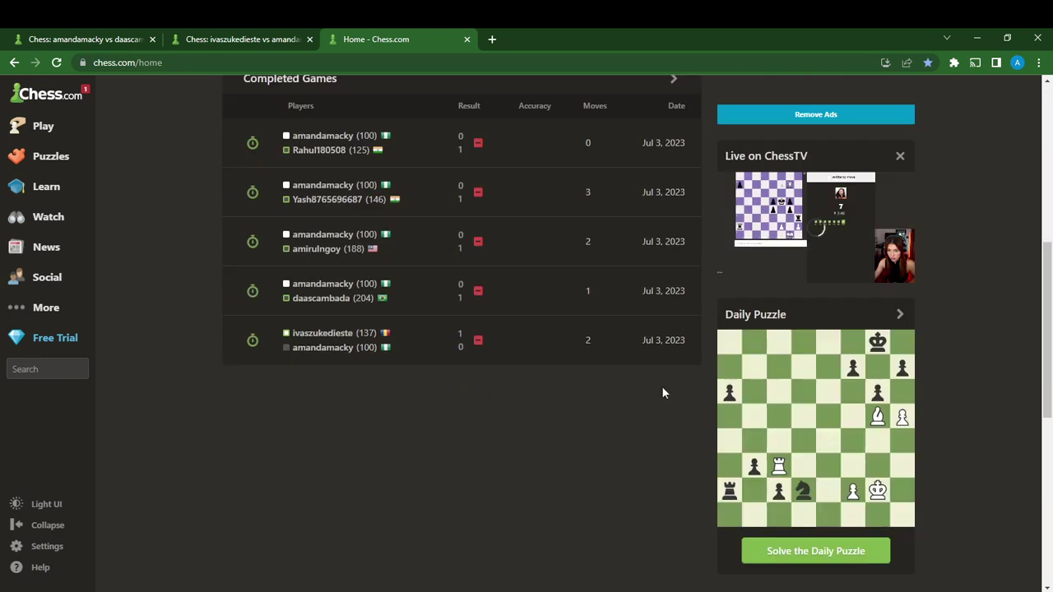
scroll(158, 313, up, 5)
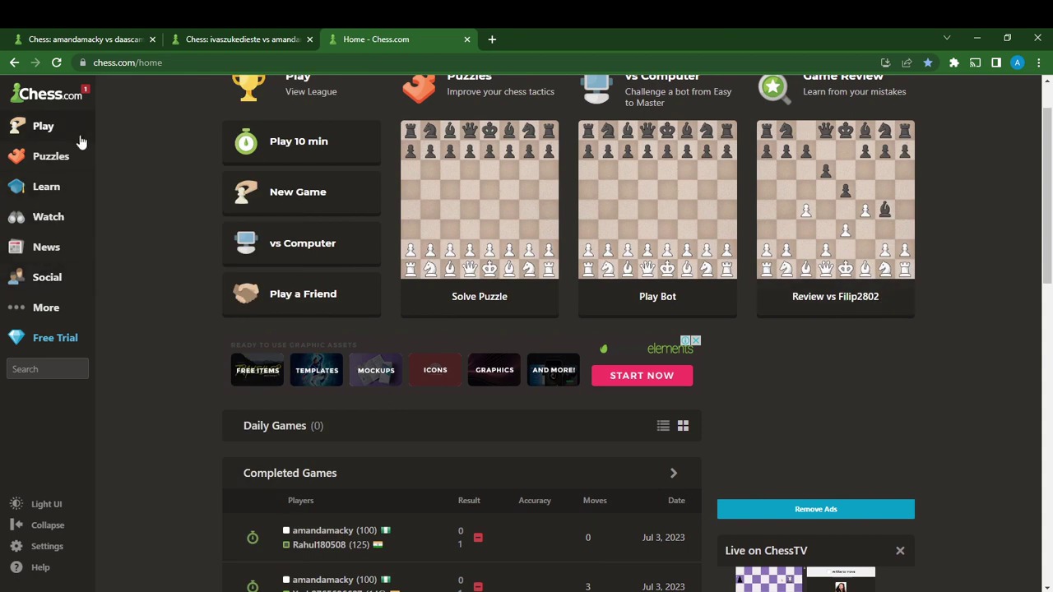
mouse_move(50, 131)
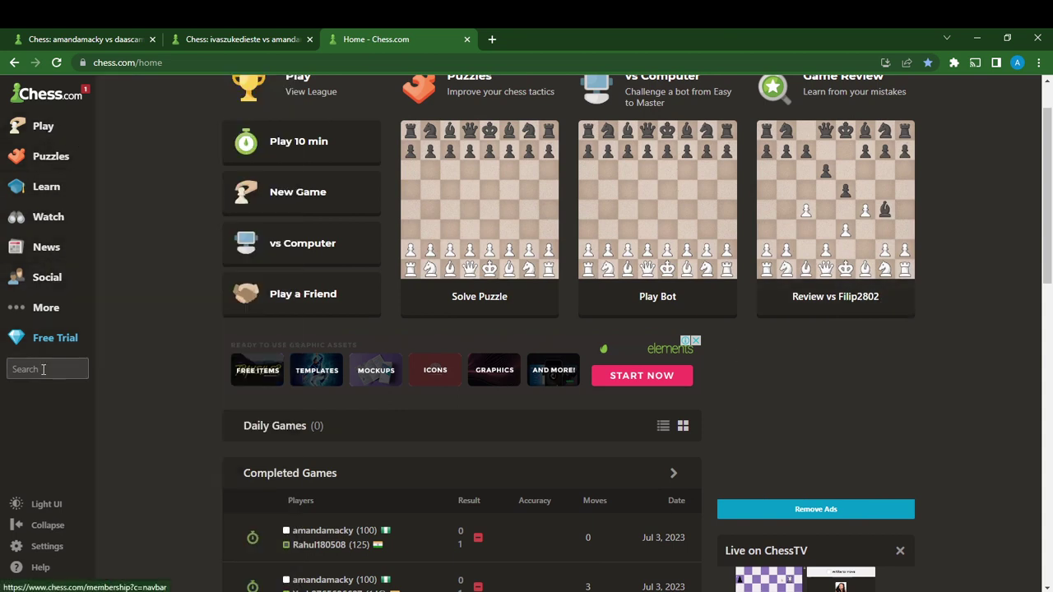
scroll(836, 234, up, 1)
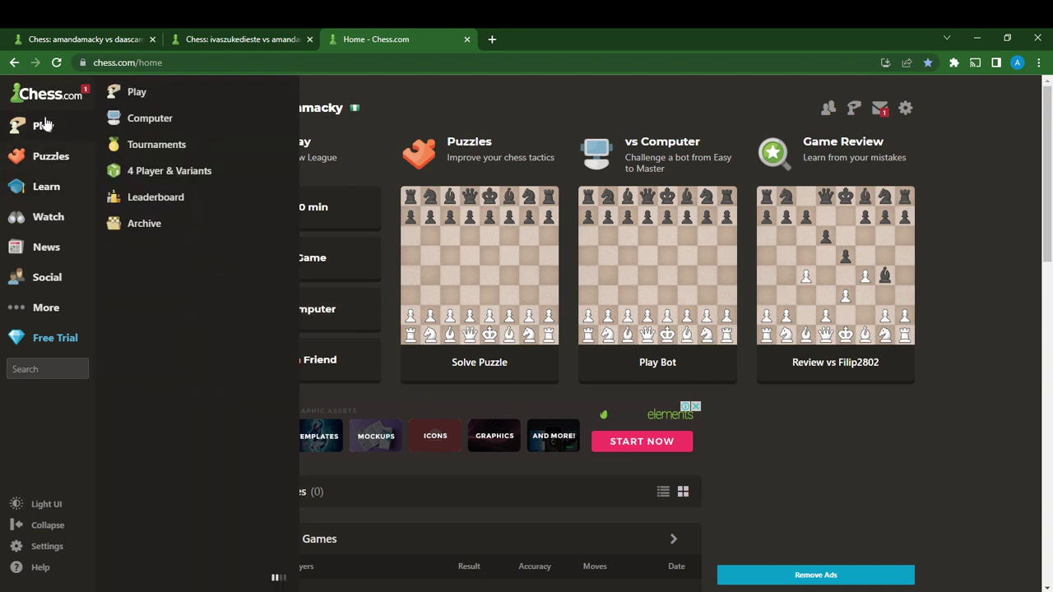
mouse_move(41, 95)
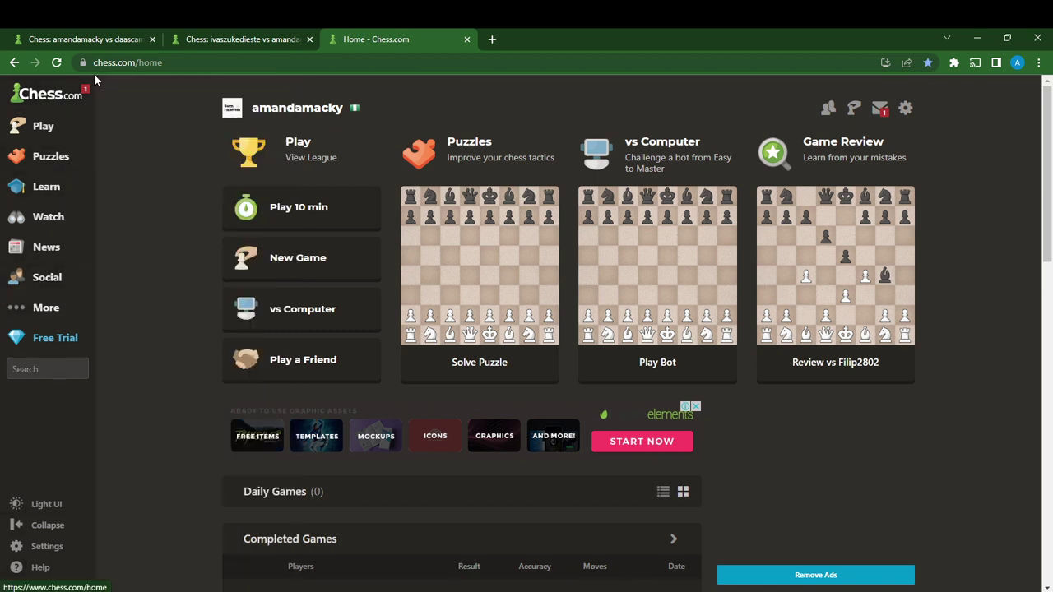
mouse_move(4, 570)
mouse_move(21, 544)
click(60, 547)
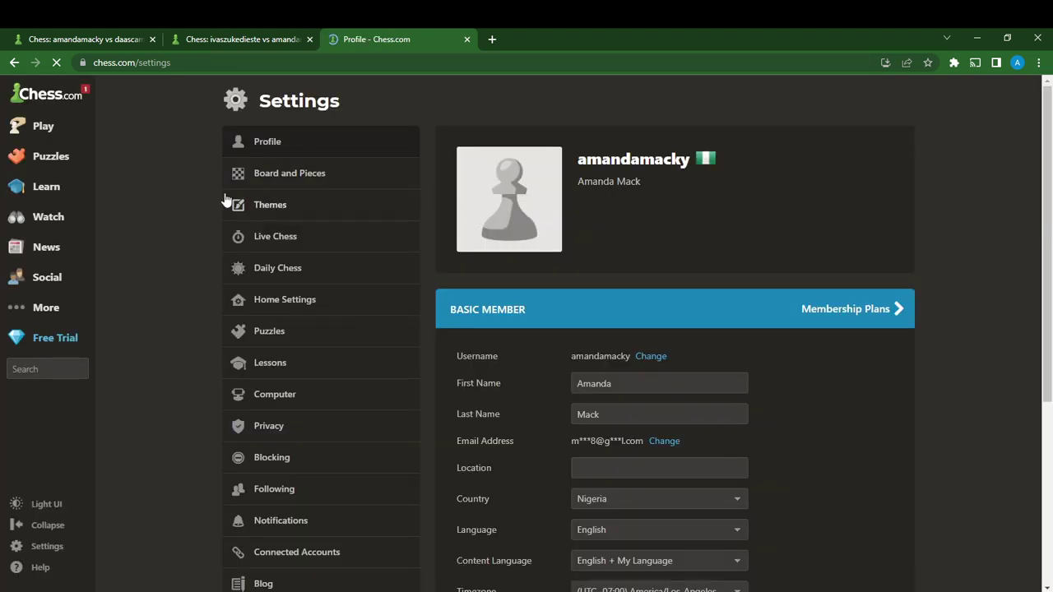
scroll(272, 307, down, 4)
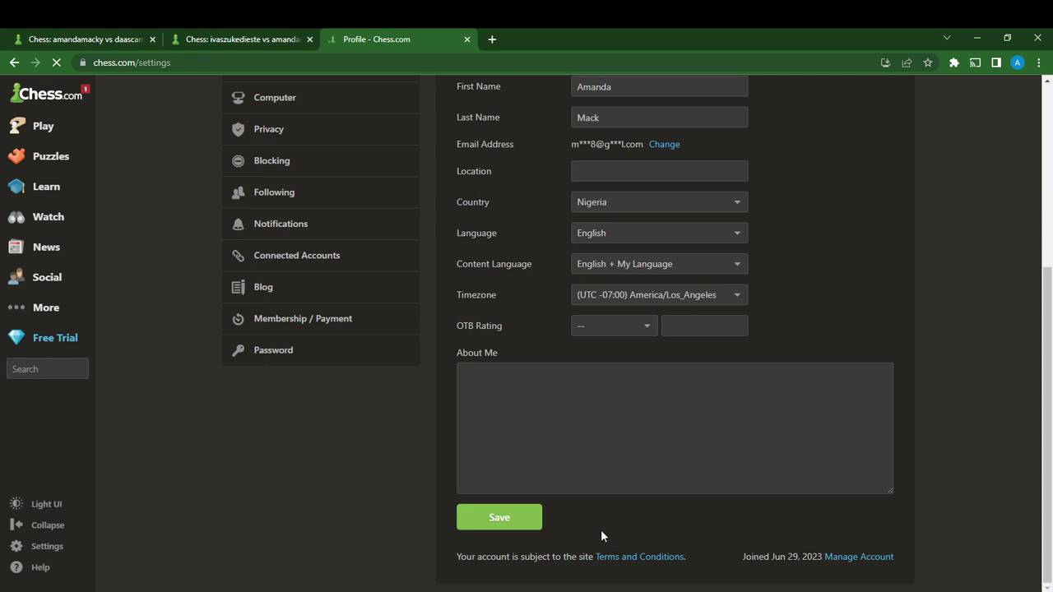
scroll(741, 404, up, 4)
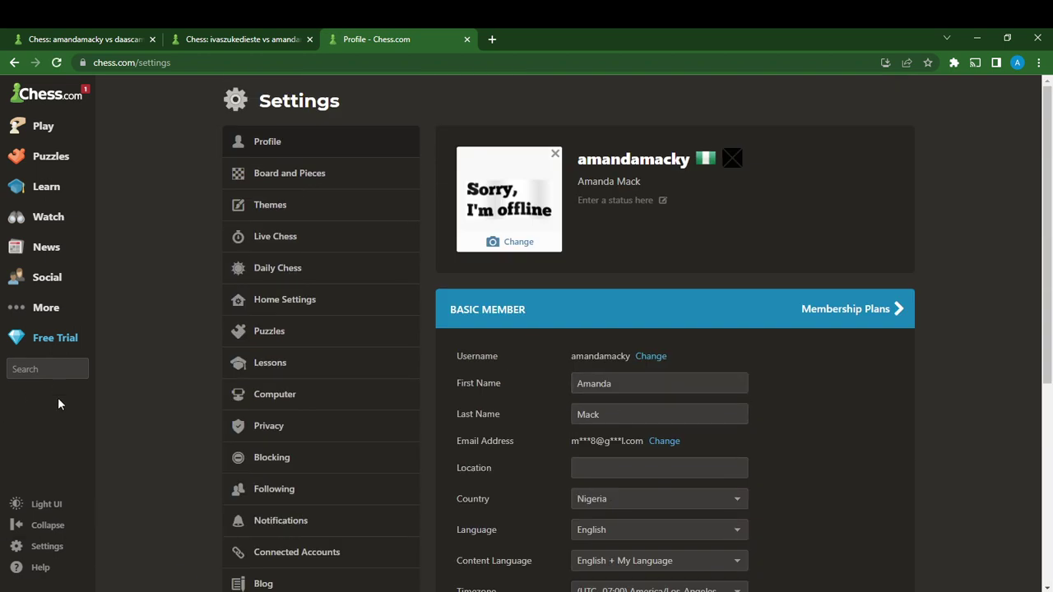
click(57, 102)
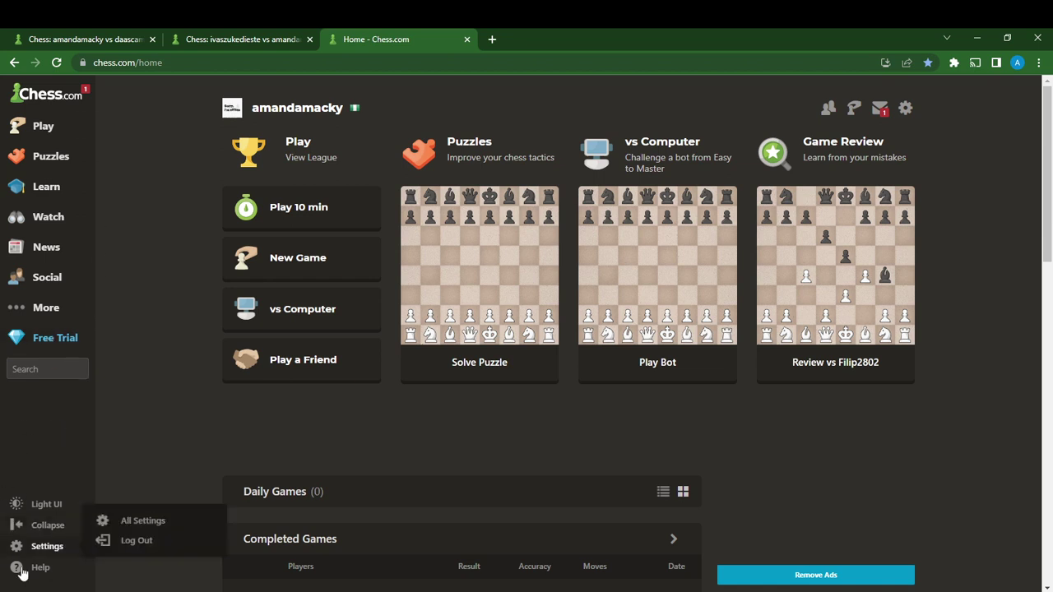
Step: Search Instant Answers for 'delete my account' via Help's Ask a Question
mouse_move(29, 569)
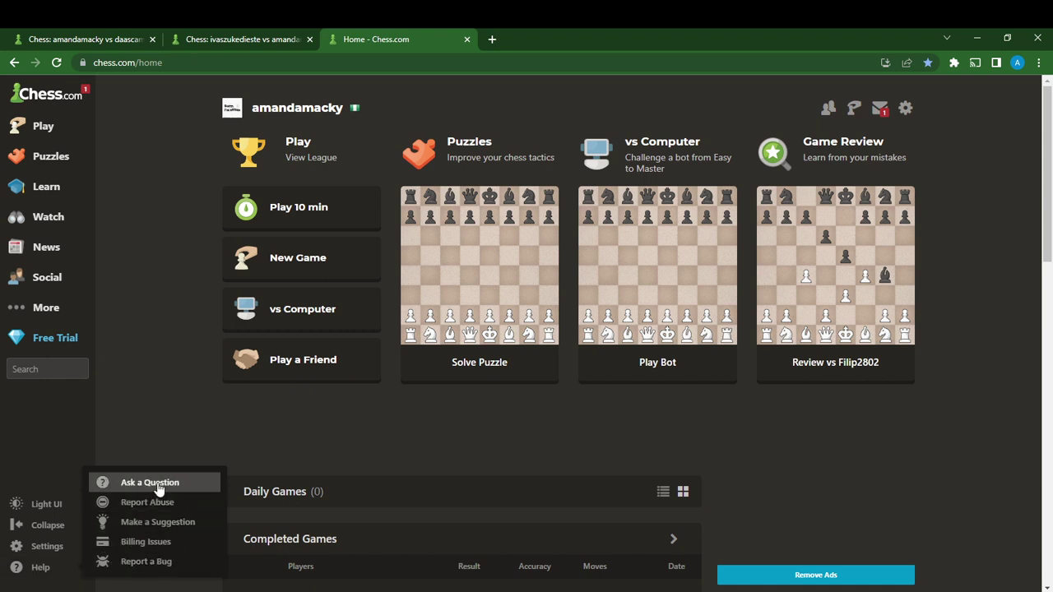
click(158, 485)
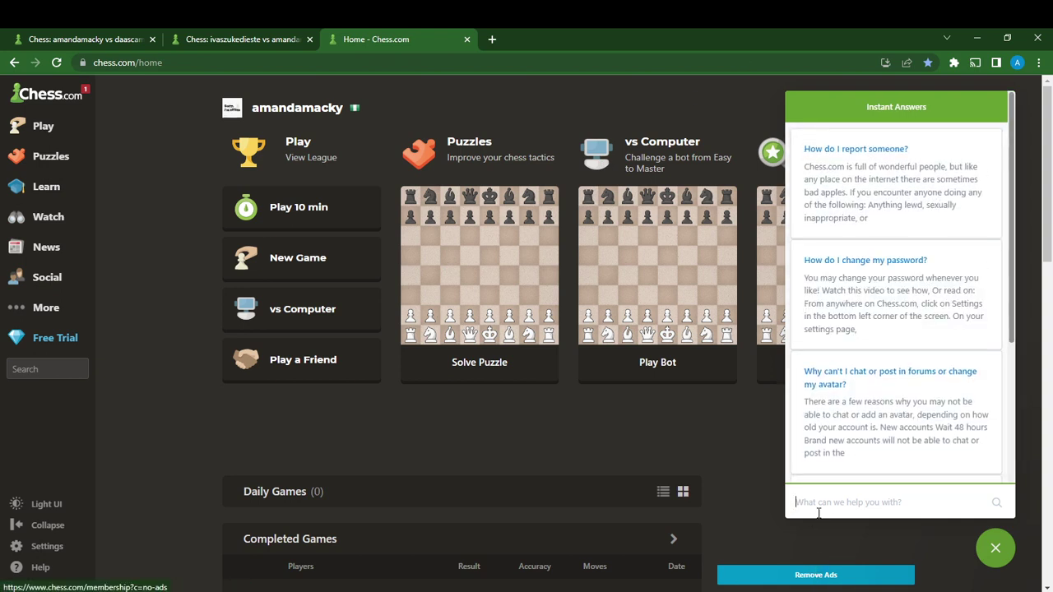
click(828, 503)
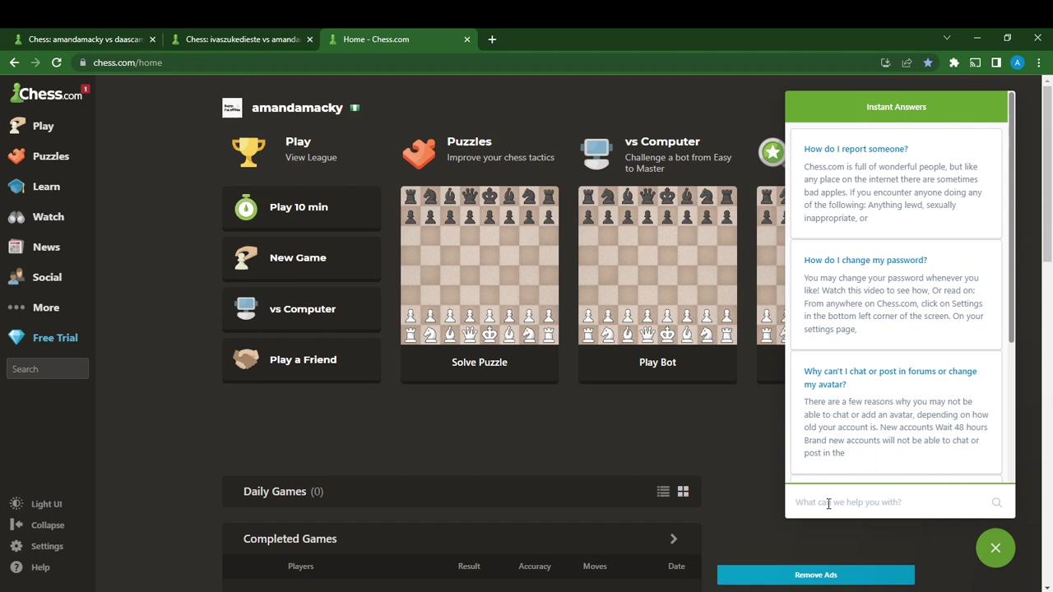
text(de)
text(lete my )
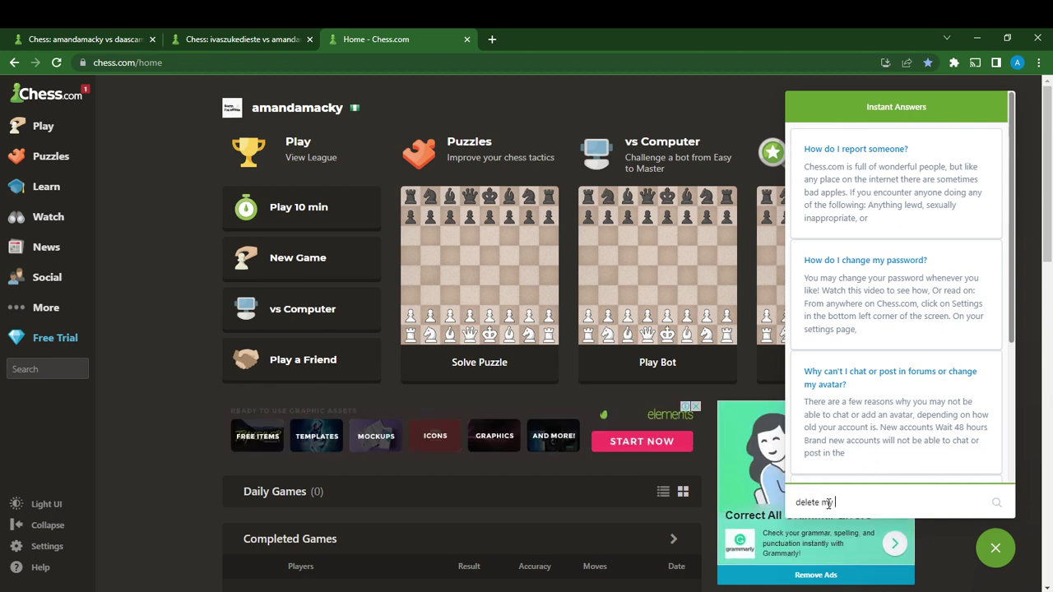
text(account)
key(Return)
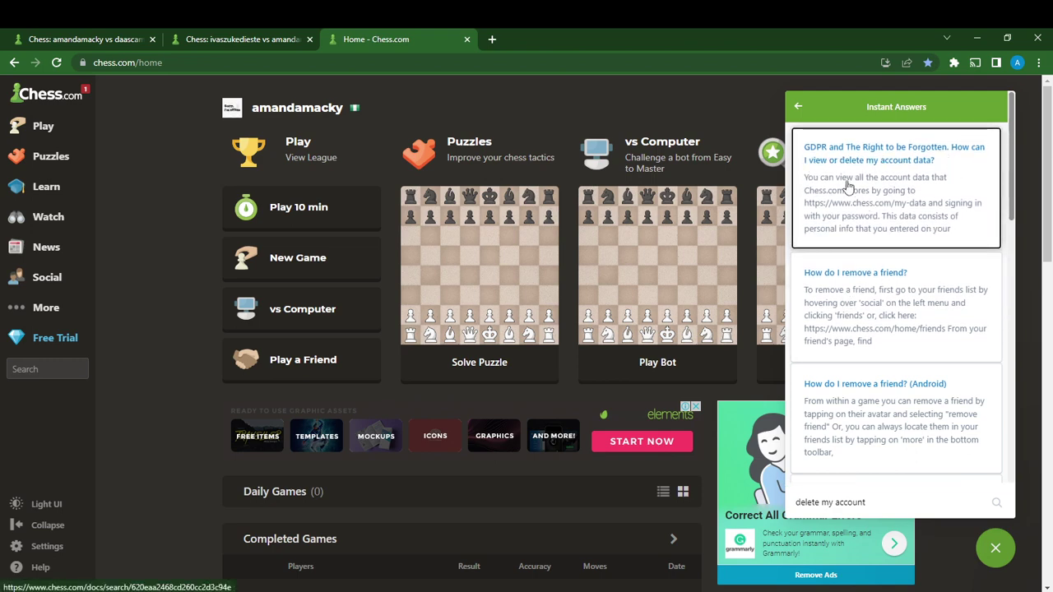
Step: Open the GDPR article's My Data page, autofill the account e-mail and enter the captcha text
click(894, 187)
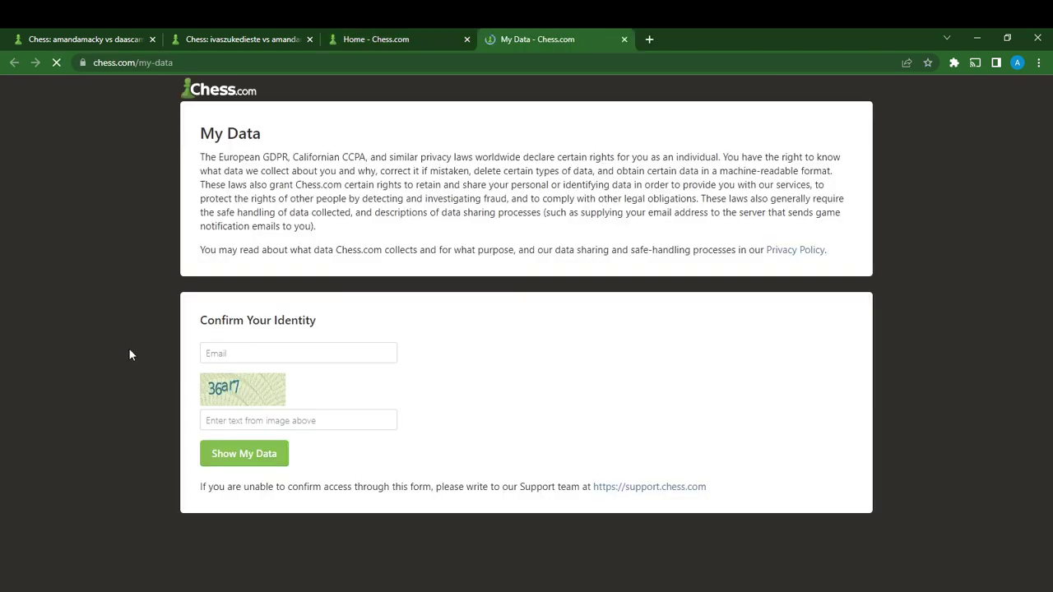
click(244, 353)
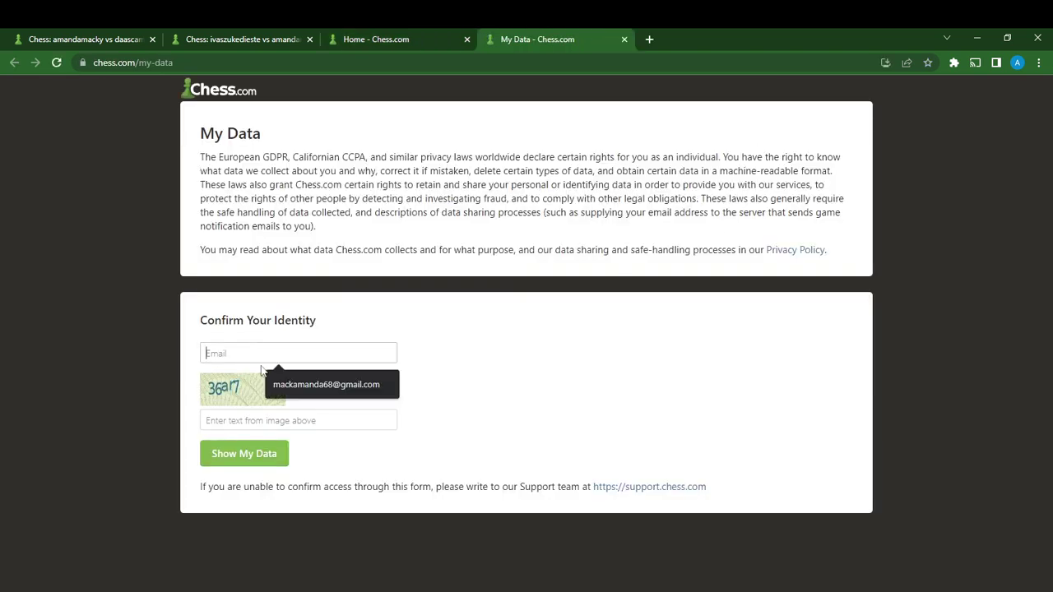
click(305, 390)
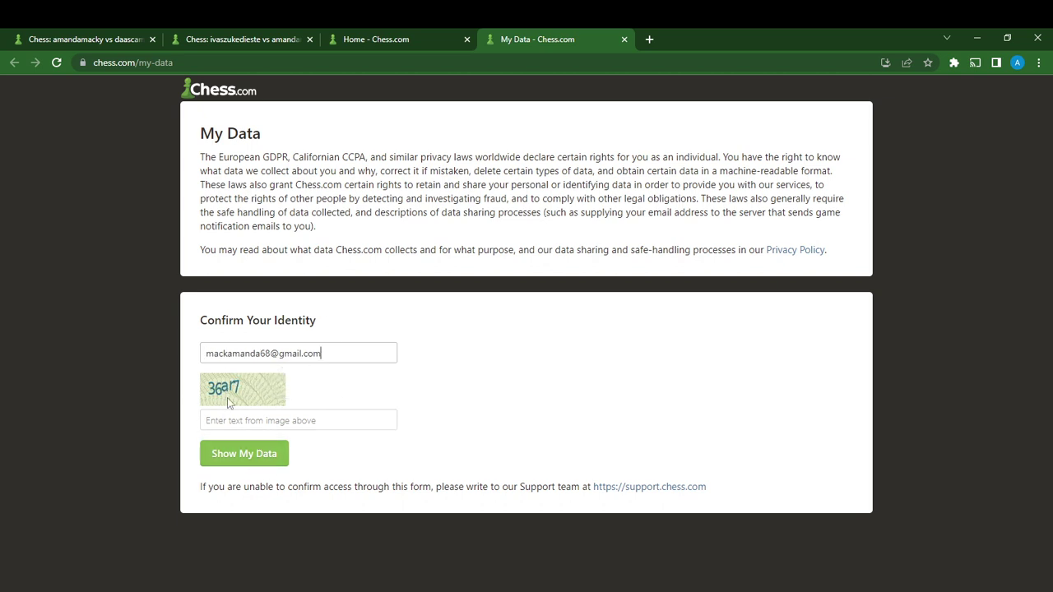
click(241, 423)
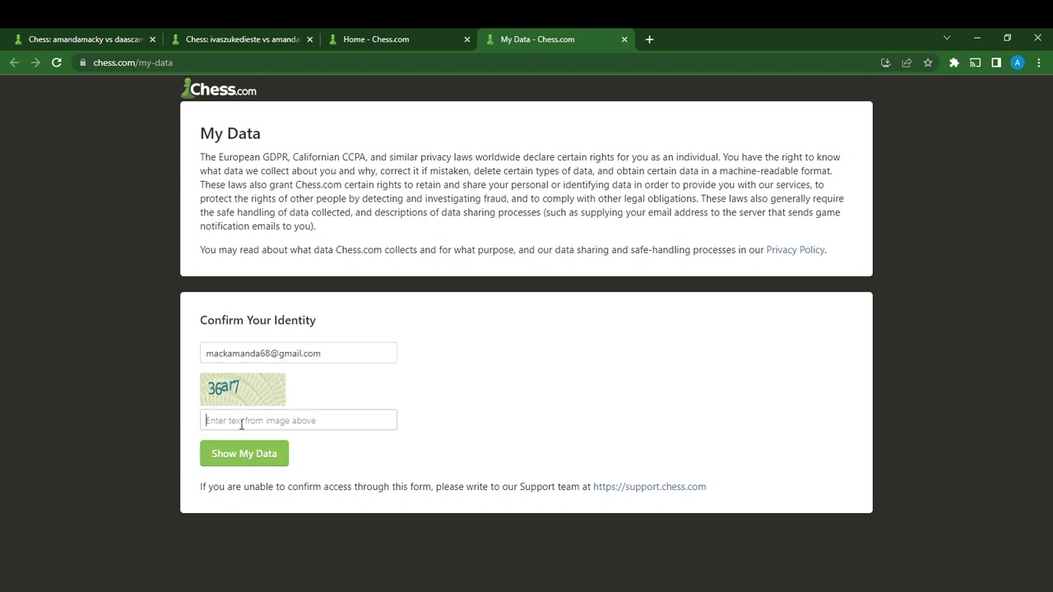
text(3)
text(6ar)
text(7)
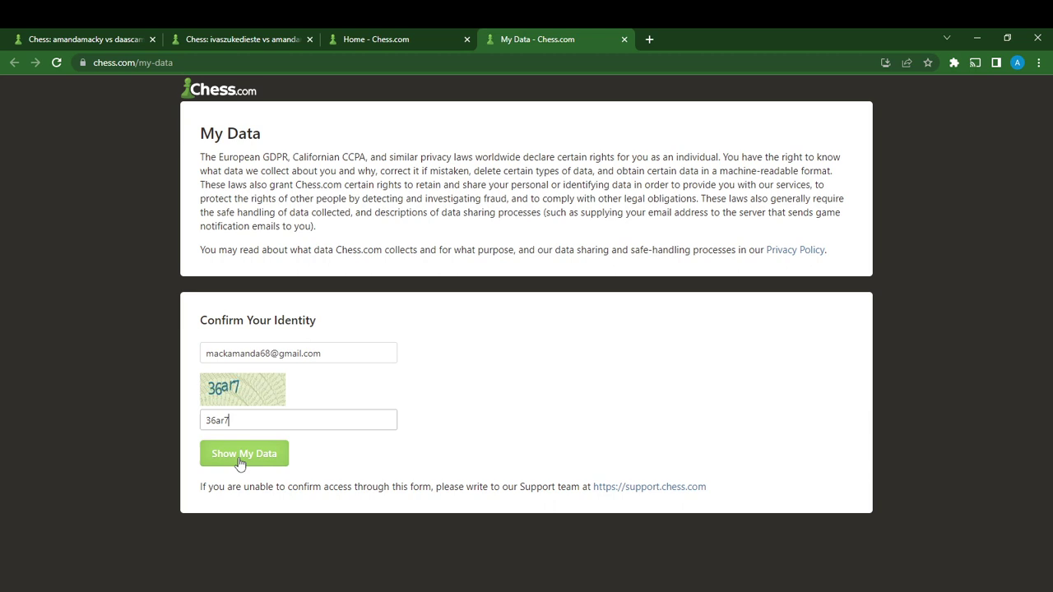
Step: Show My Data, then scroll to Right To Be Forgotten and select its Username field
click(240, 462)
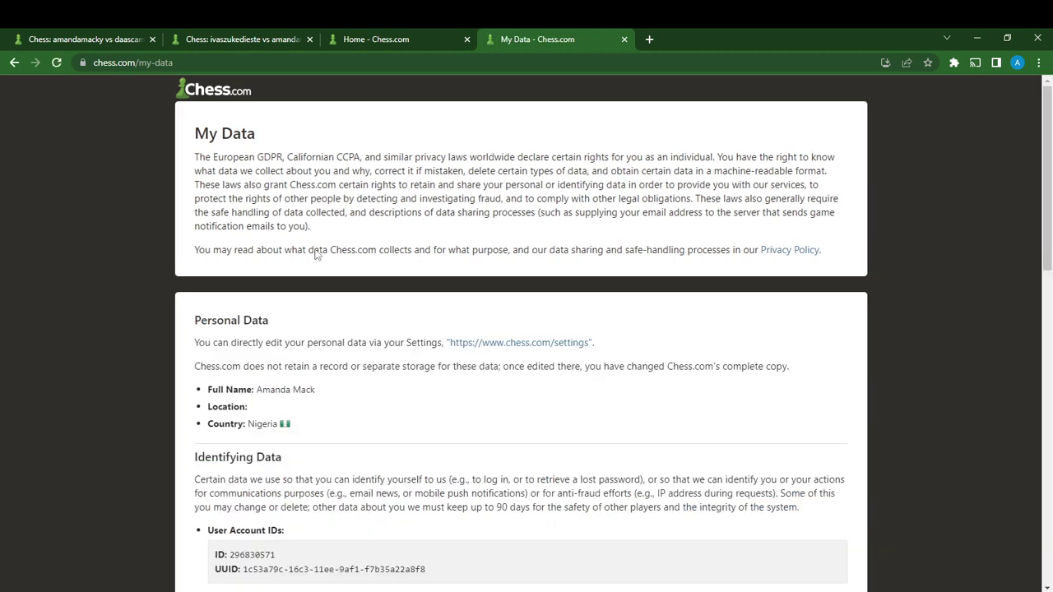
scroll(277, 247, down, 3)
scroll(277, 243, down, 6)
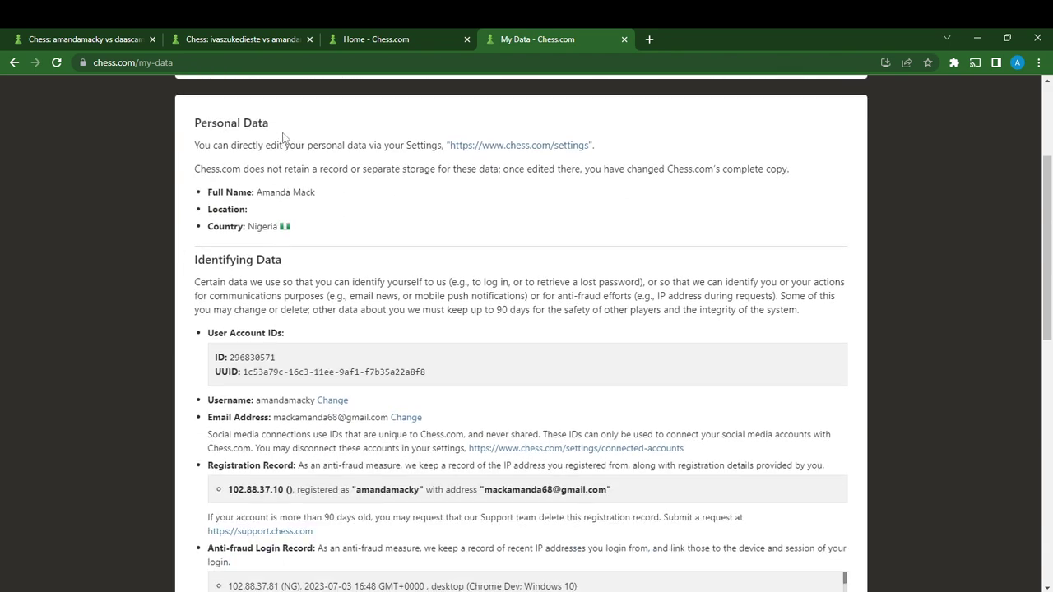
scroll(283, 383, down, 2)
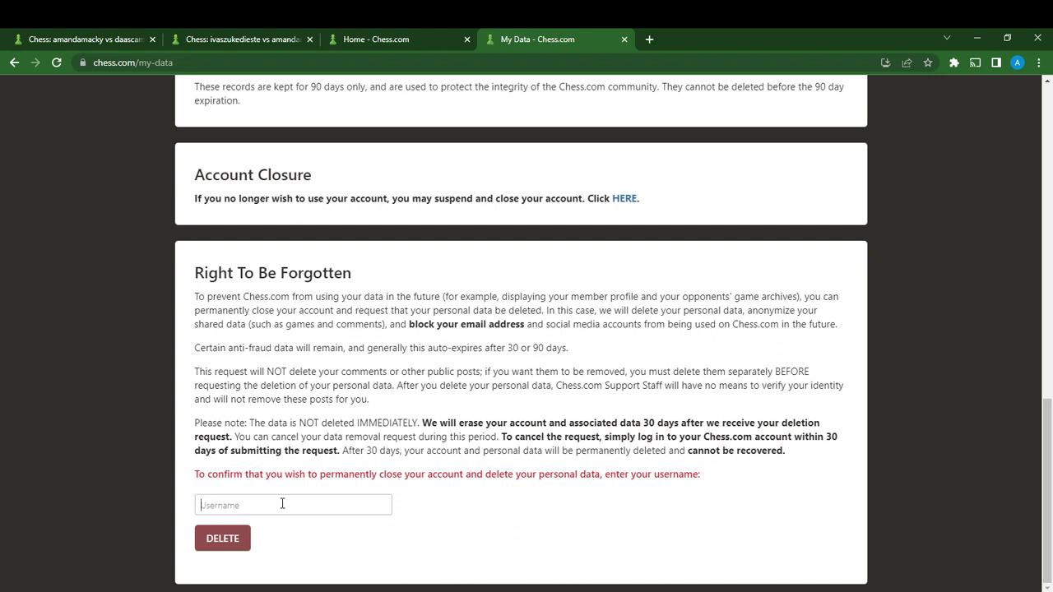
click(216, 505)
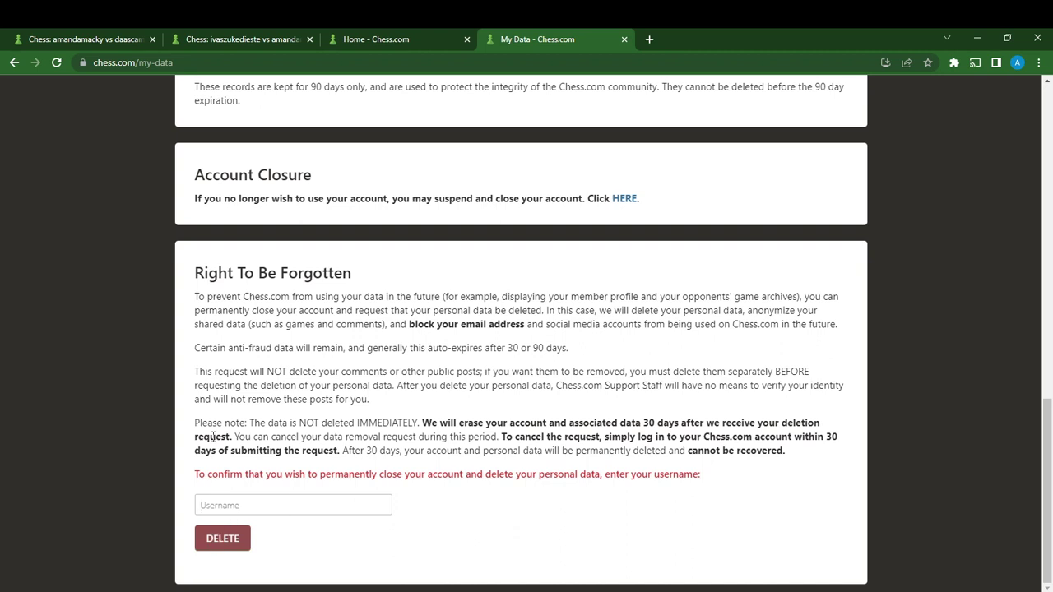